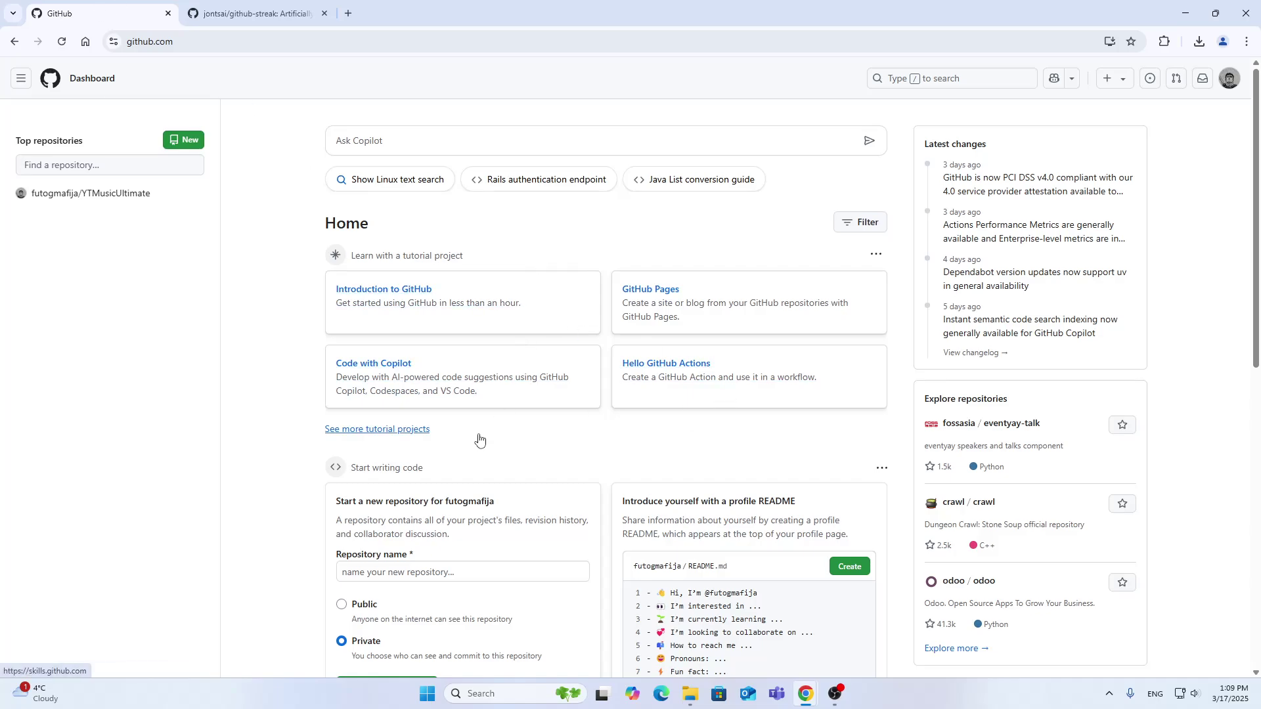
scroll(734, 260, "down", 2)
scroll(734, 260, "up", 2)
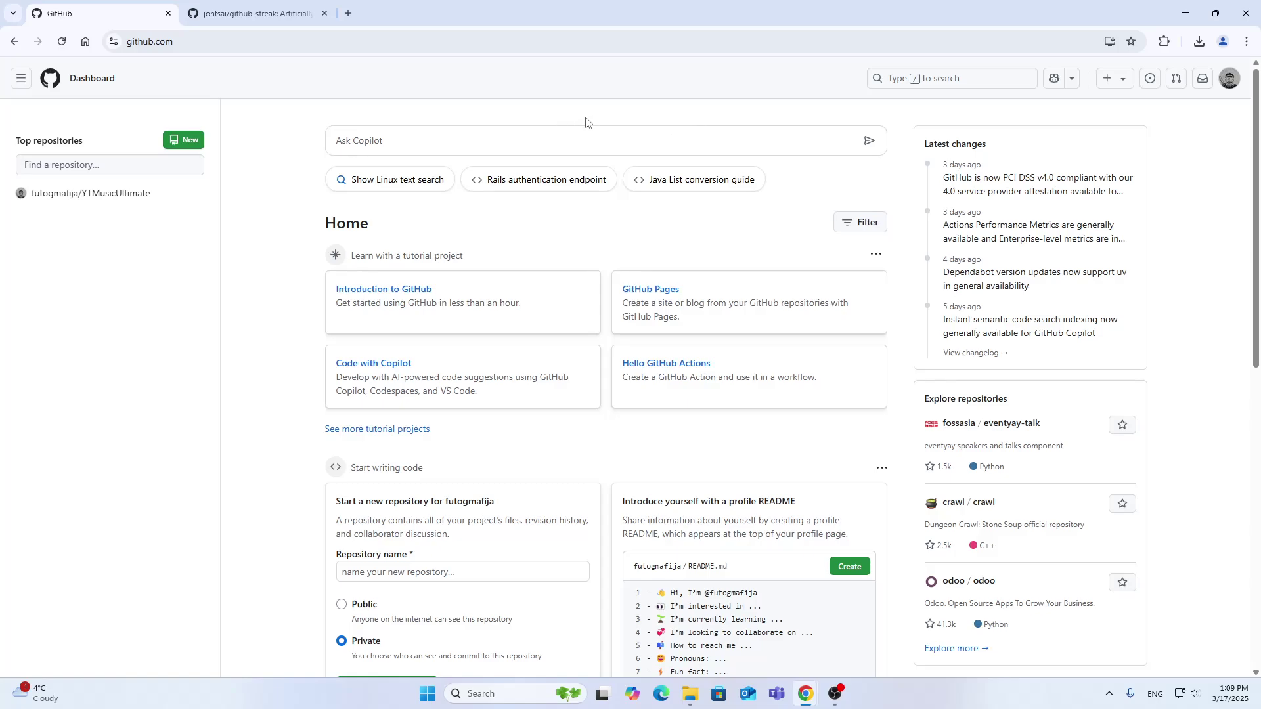
left_click(254, 13)
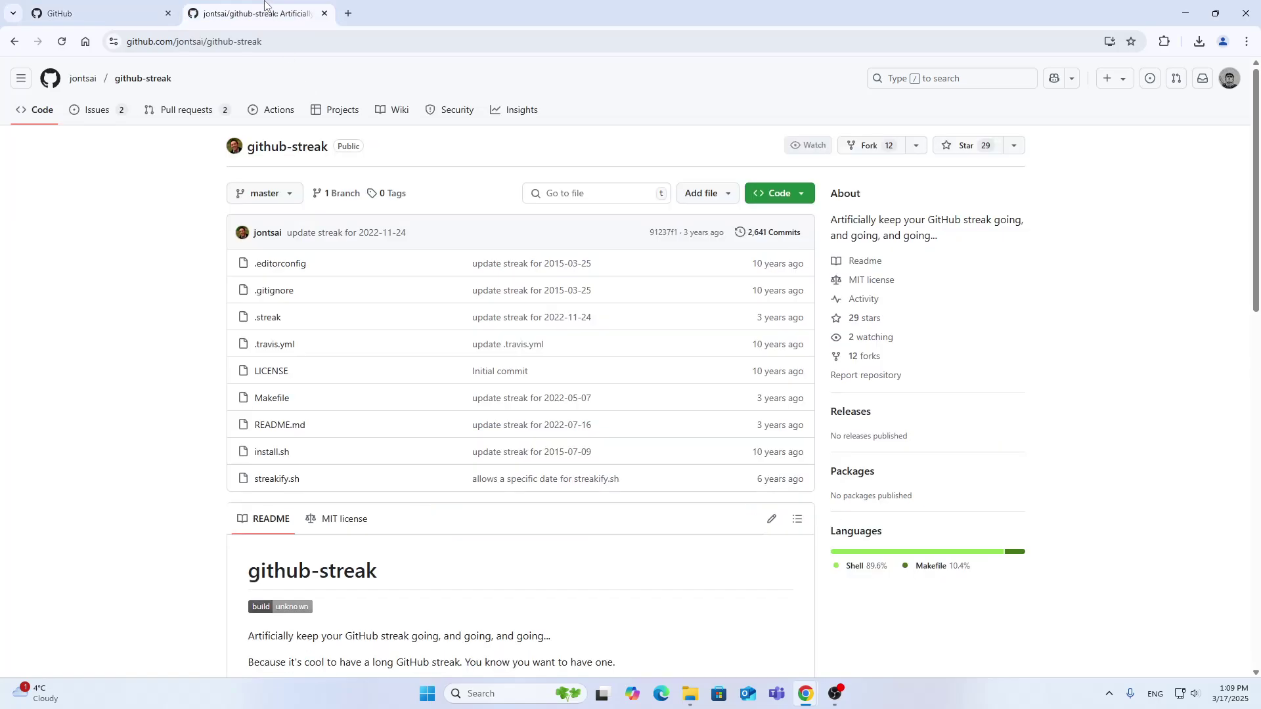
scroll(448, 166, "down", 1)
scroll(148, 207, "up", 1)
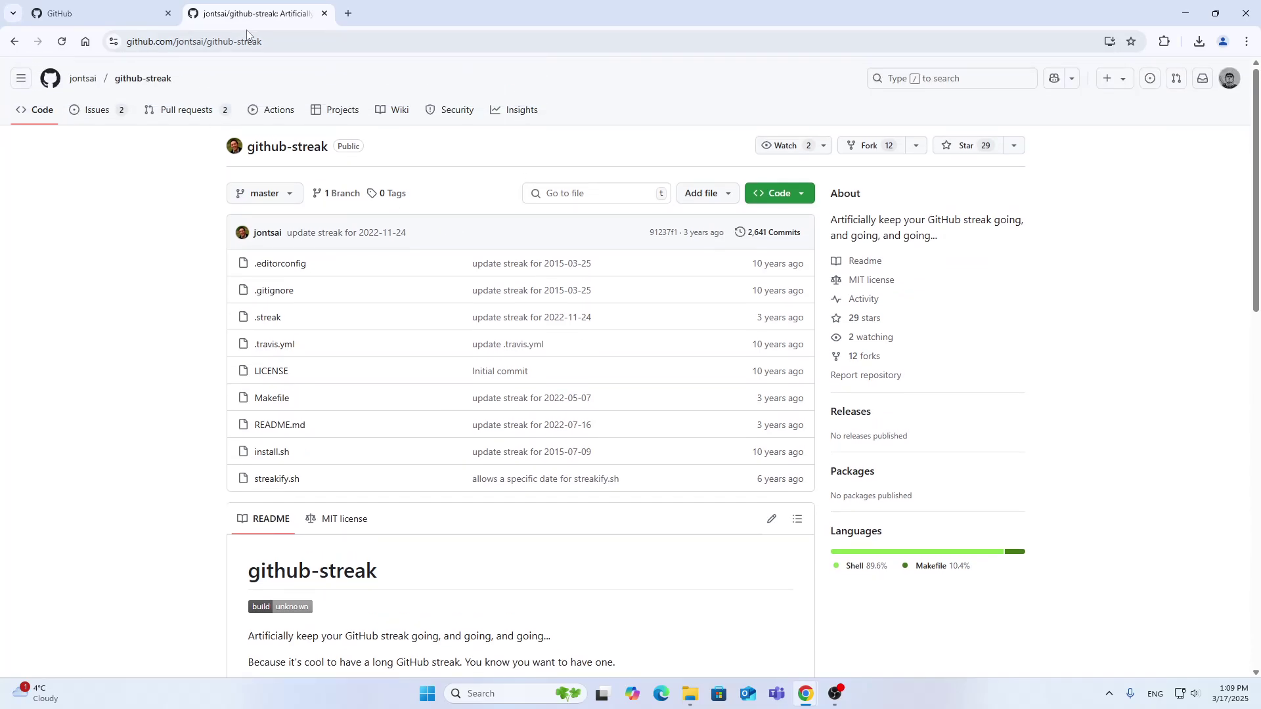
scroll(59, 236, "down", 2)
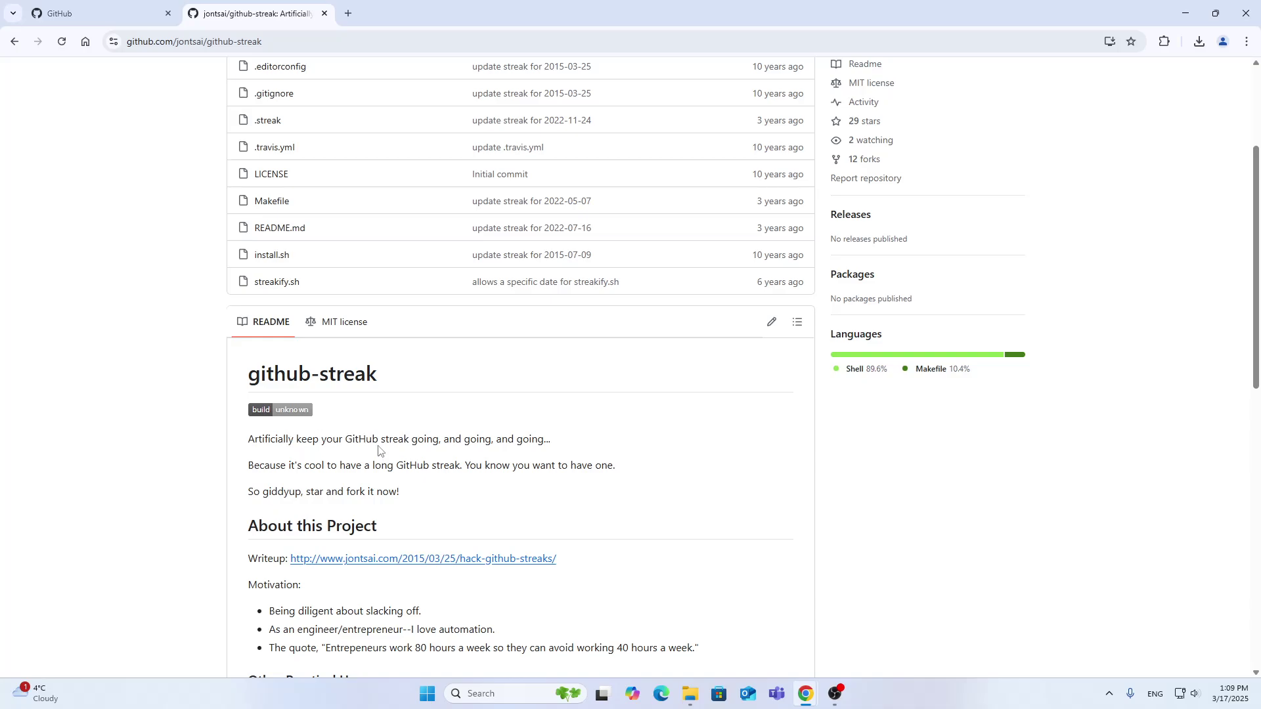
scroll(383, 442, "down", 1)
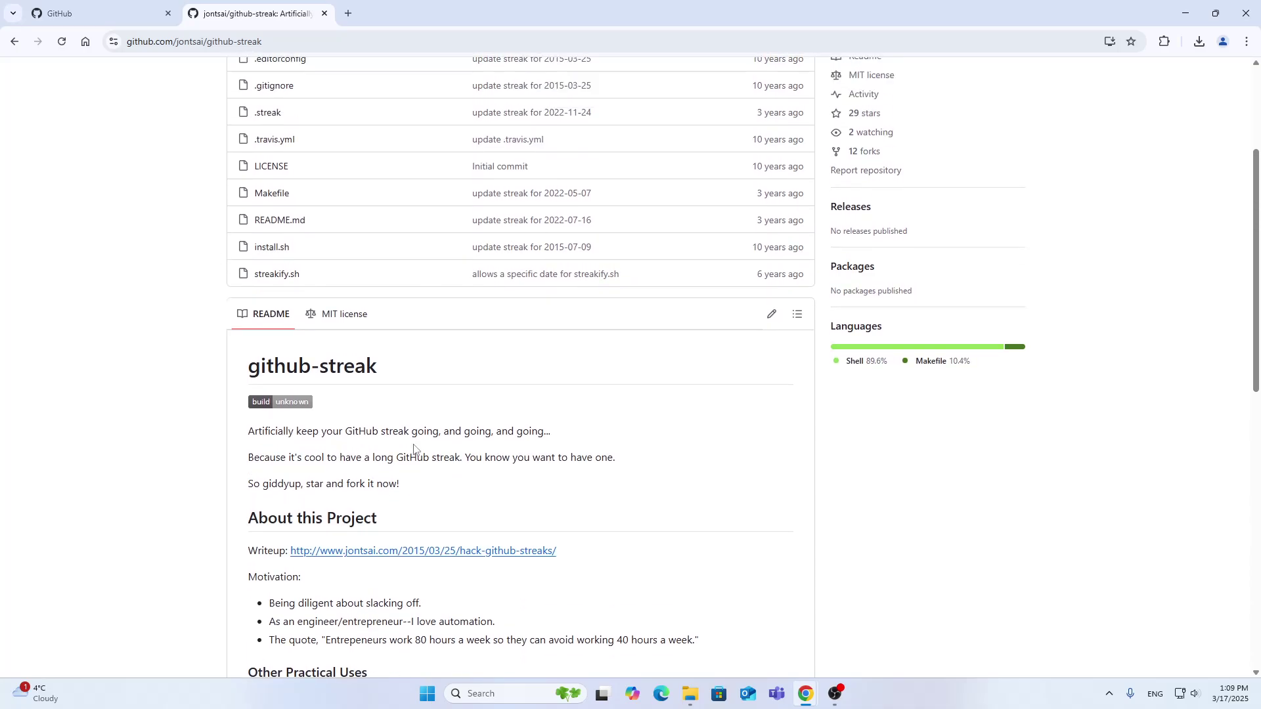
scroll(383, 443, "up", 4)
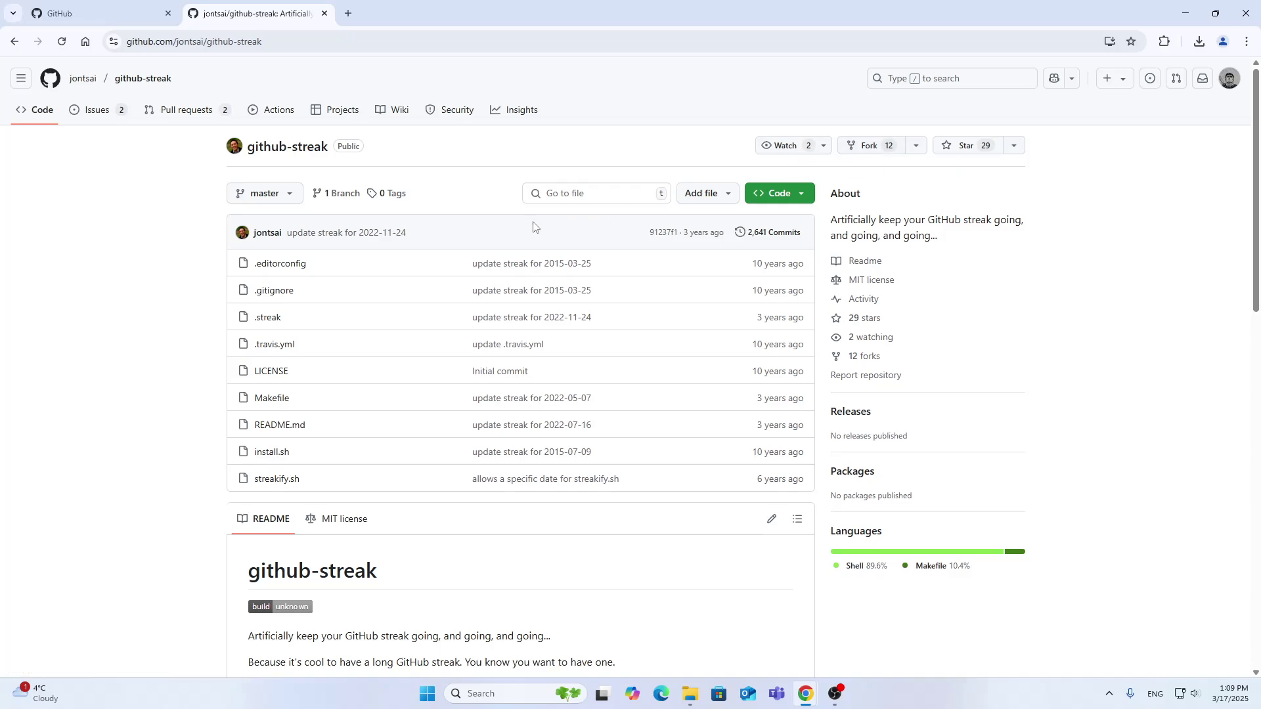
scroll(551, 232, "down", 3)
scroll(568, 251, "down", 4)
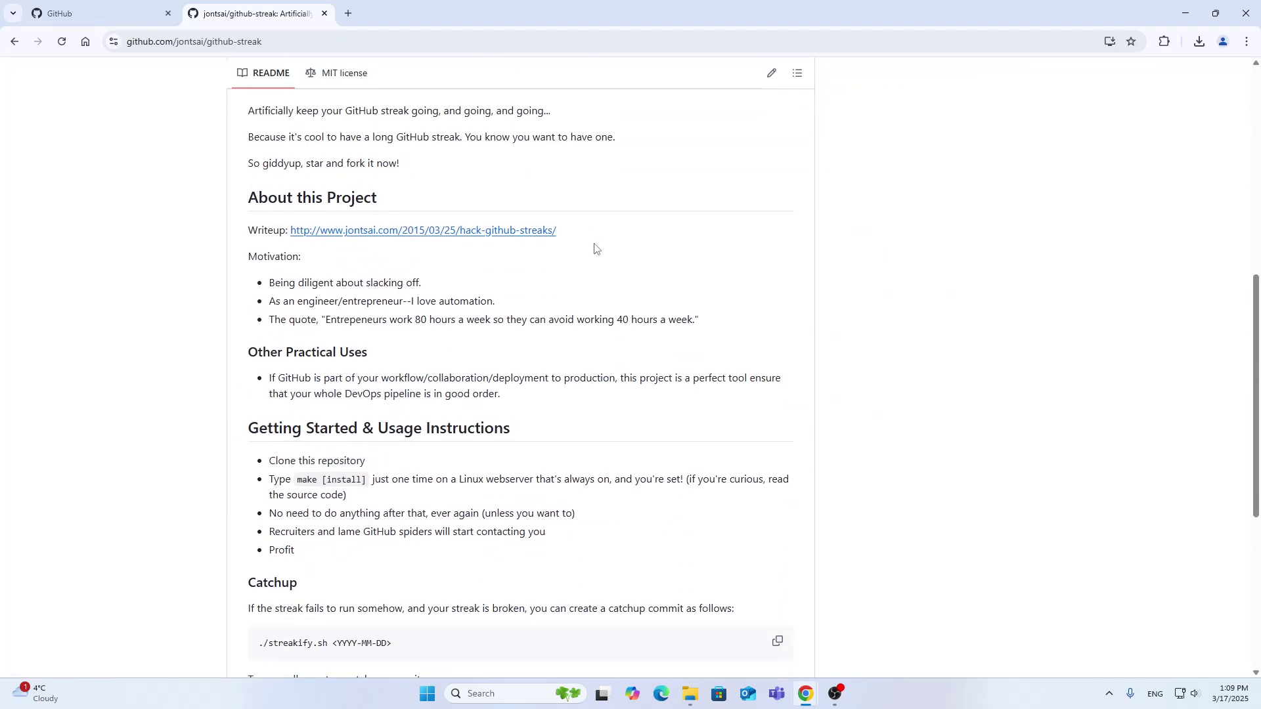
scroll(623, 249, "down", 1)
scroll(453, 266, "down", 2)
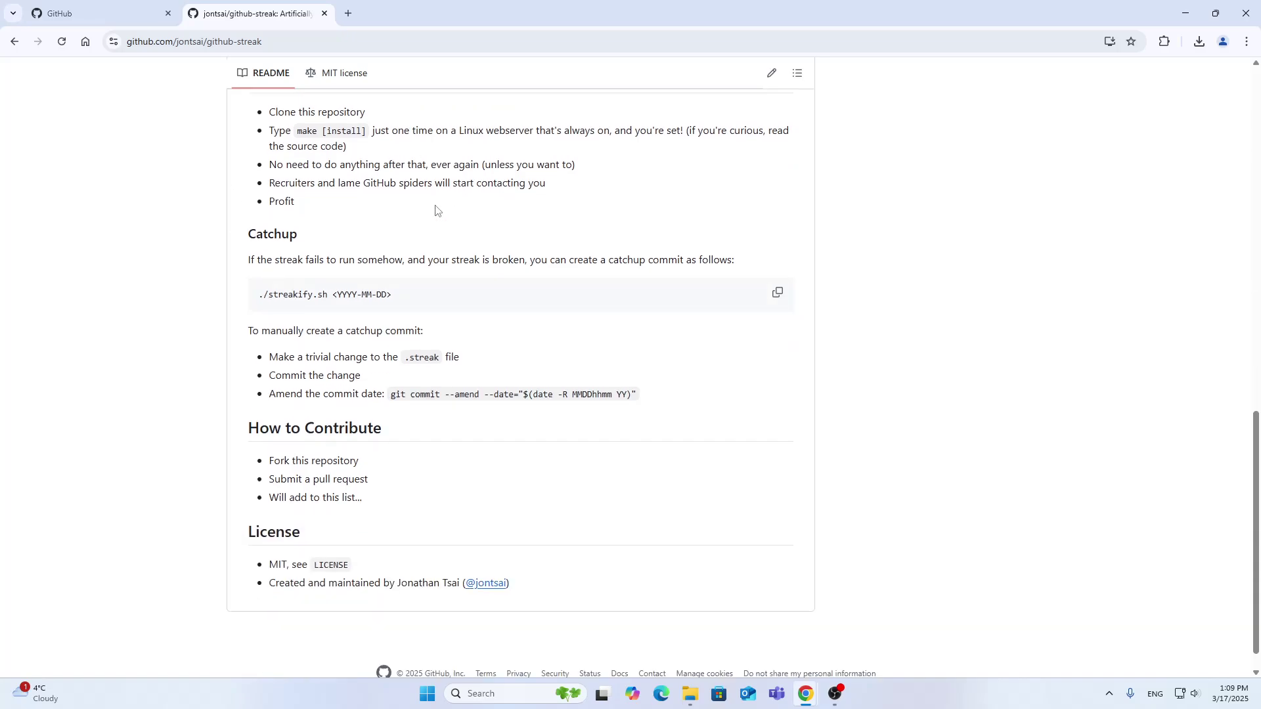
scroll(434, 206, "up", 1)
scroll(304, 333, "up", 3)
scroll(443, 395, "up", 4)
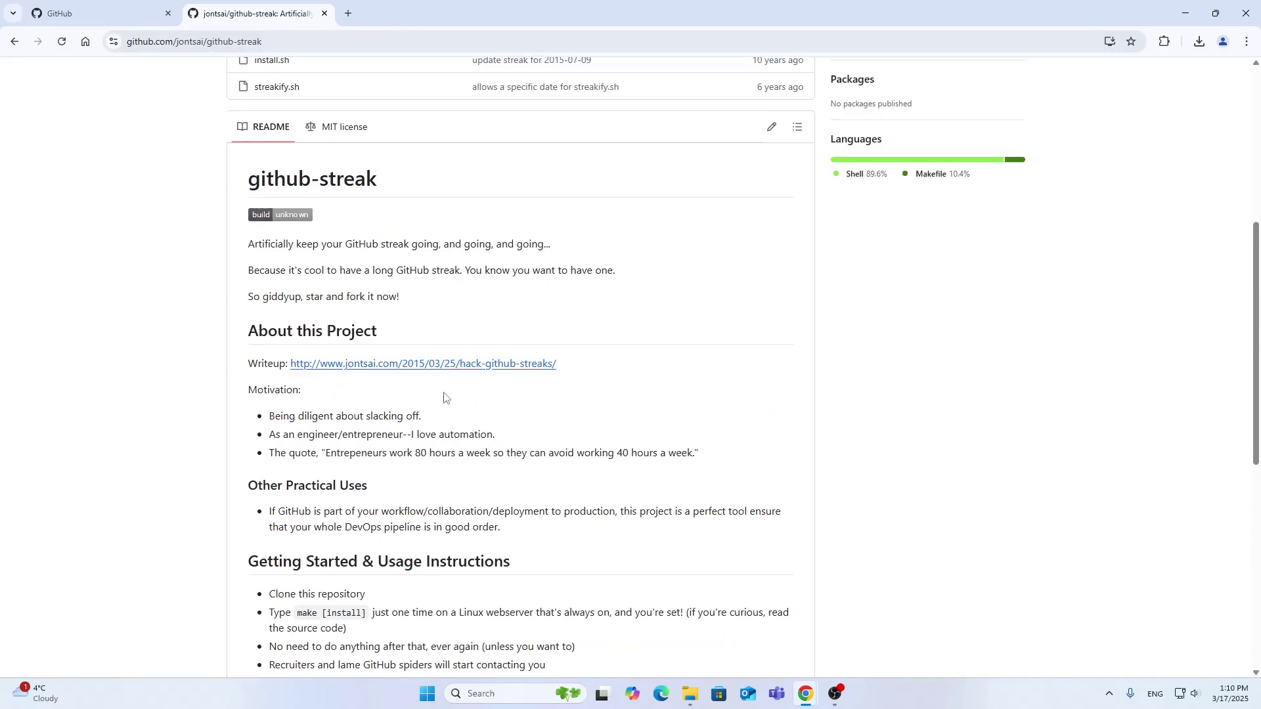
scroll(443, 394, "up", 4)
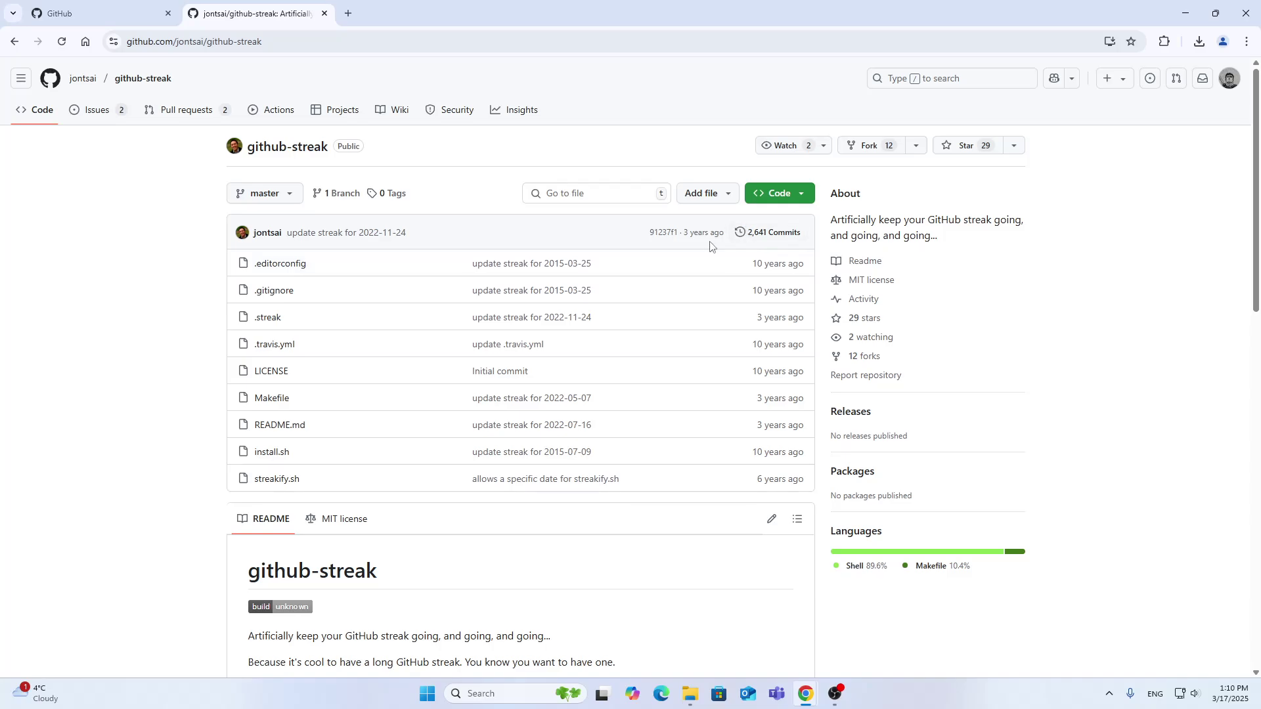
left_click(70, 10)
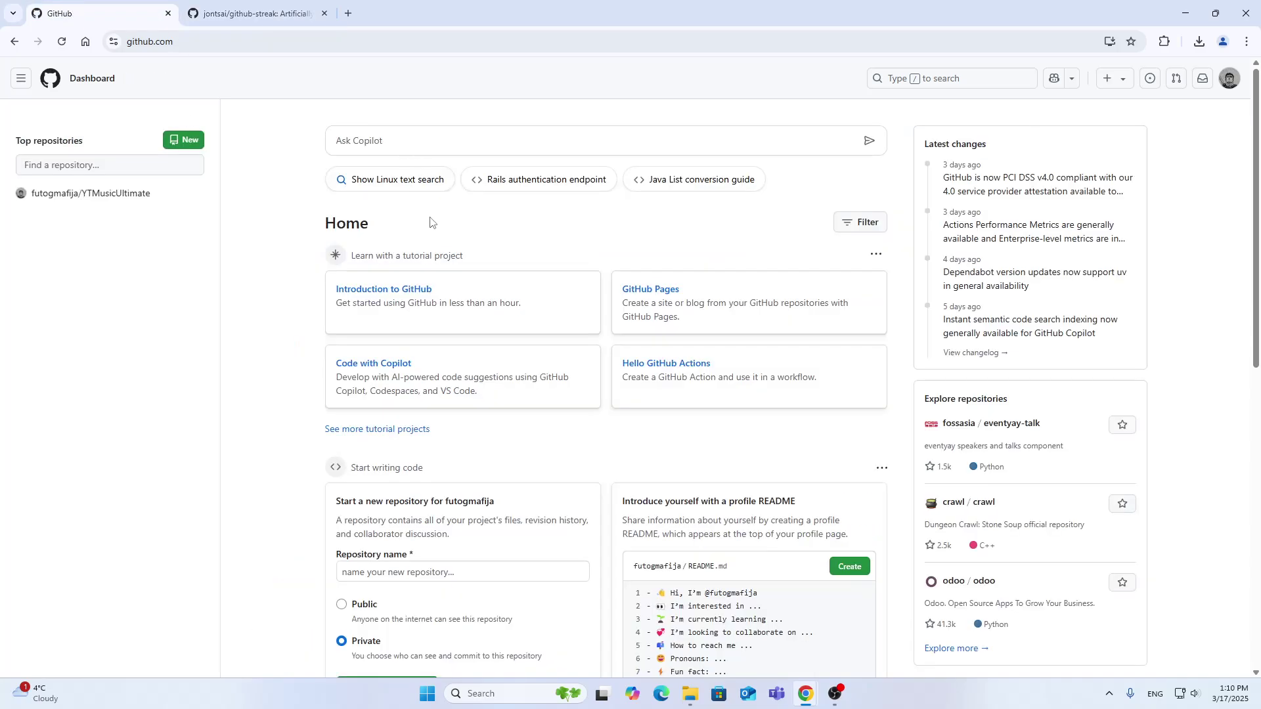